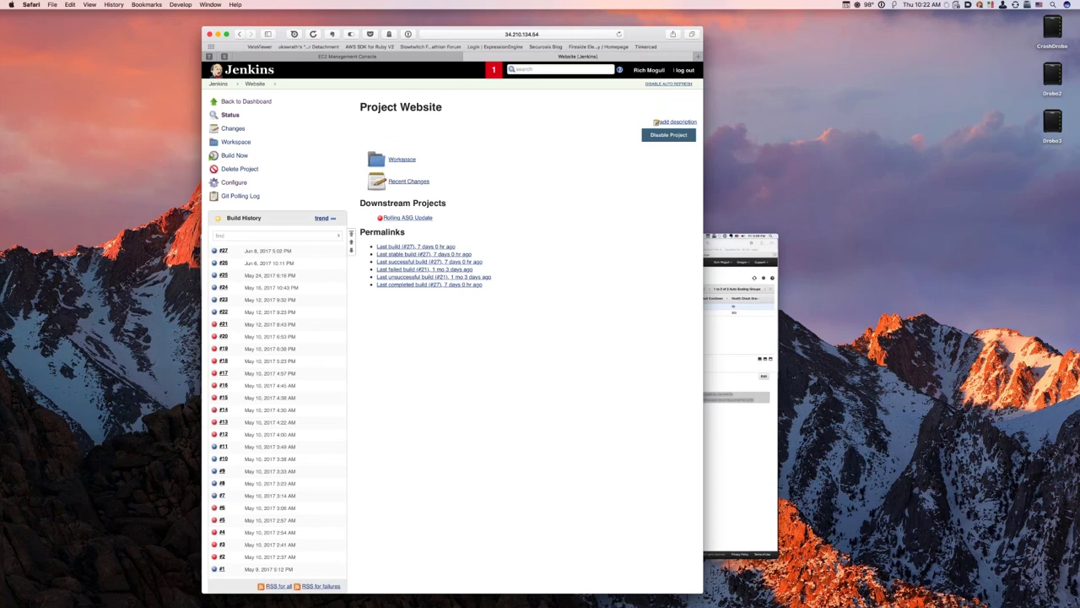
- Open the Website project's configuration and examine its general options and Git source code management settings
click(233, 183)
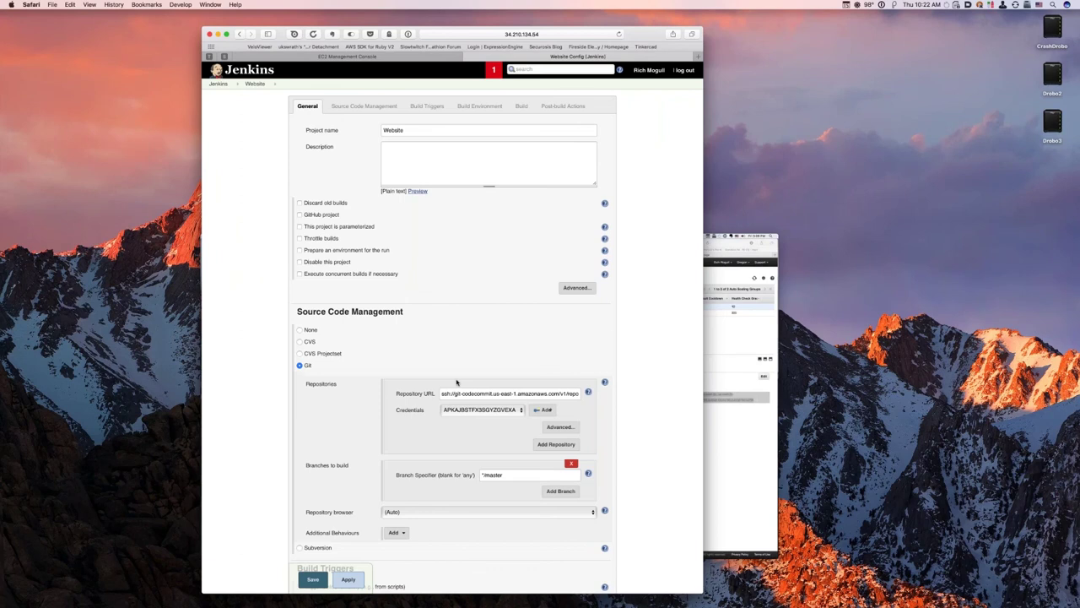
scroll(457, 383, down, 2)
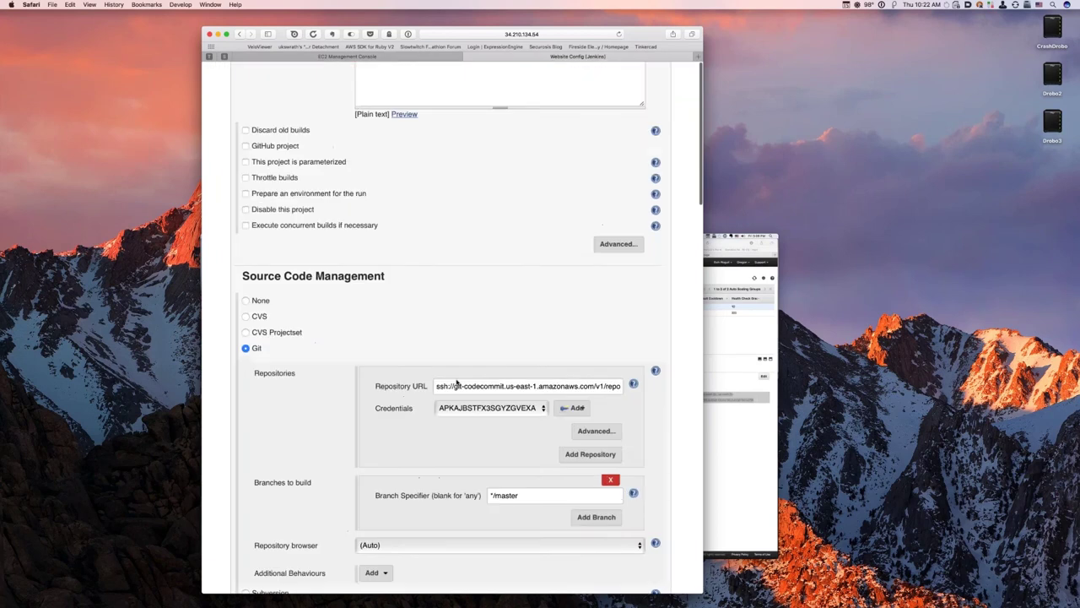
scroll(457, 382, up, 3)
scroll(456, 382, down, 3)
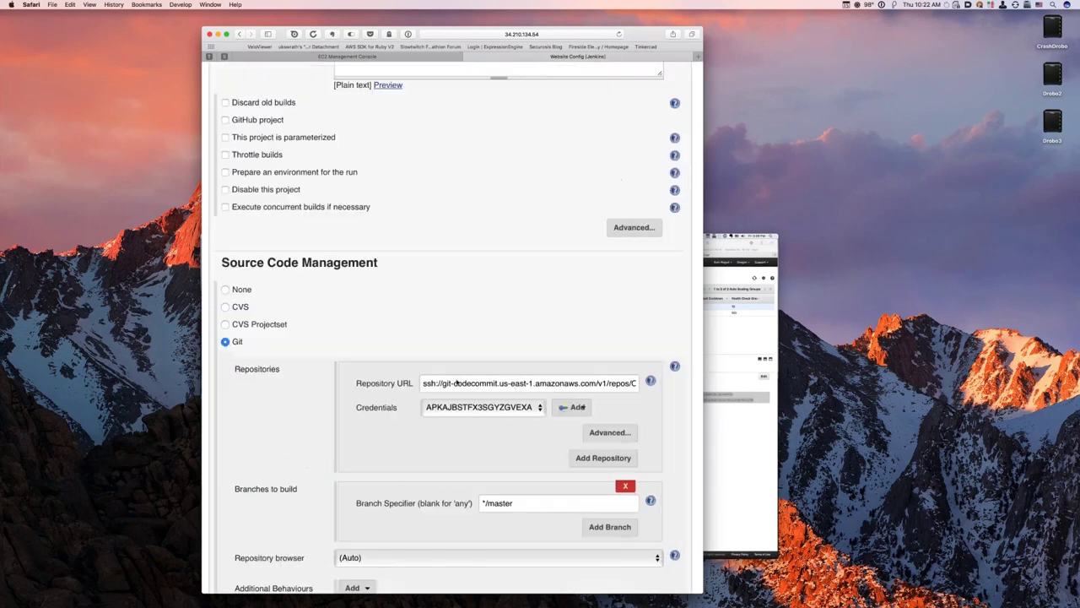
scroll(456, 382, up, 2)
scroll(456, 382, down, 2)
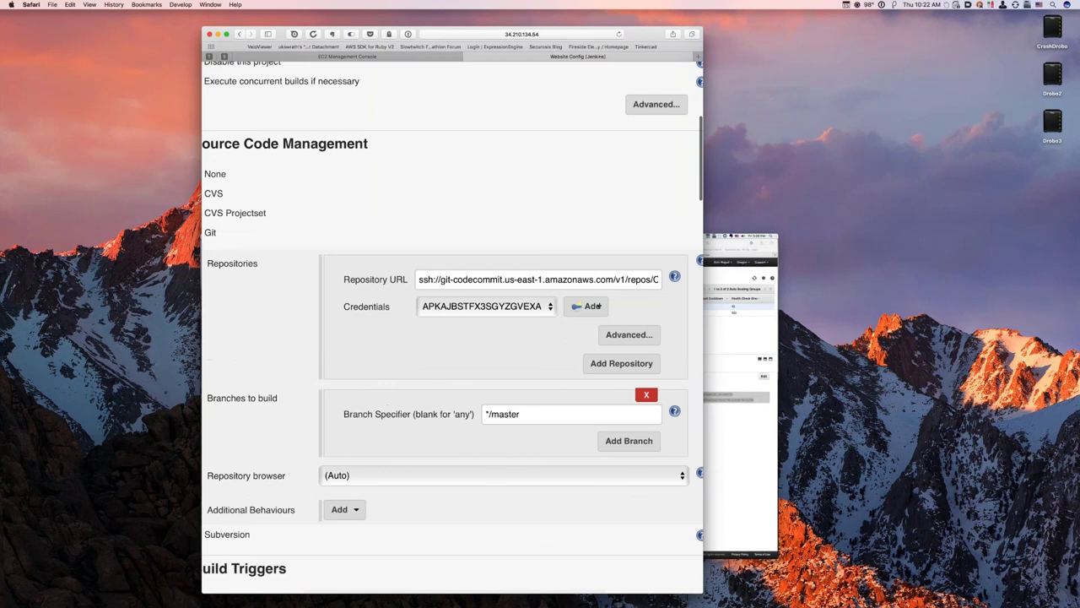
scroll(456, 382, down, 2)
scroll(597, 226, down, 2)
scroll(597, 225, up, 2)
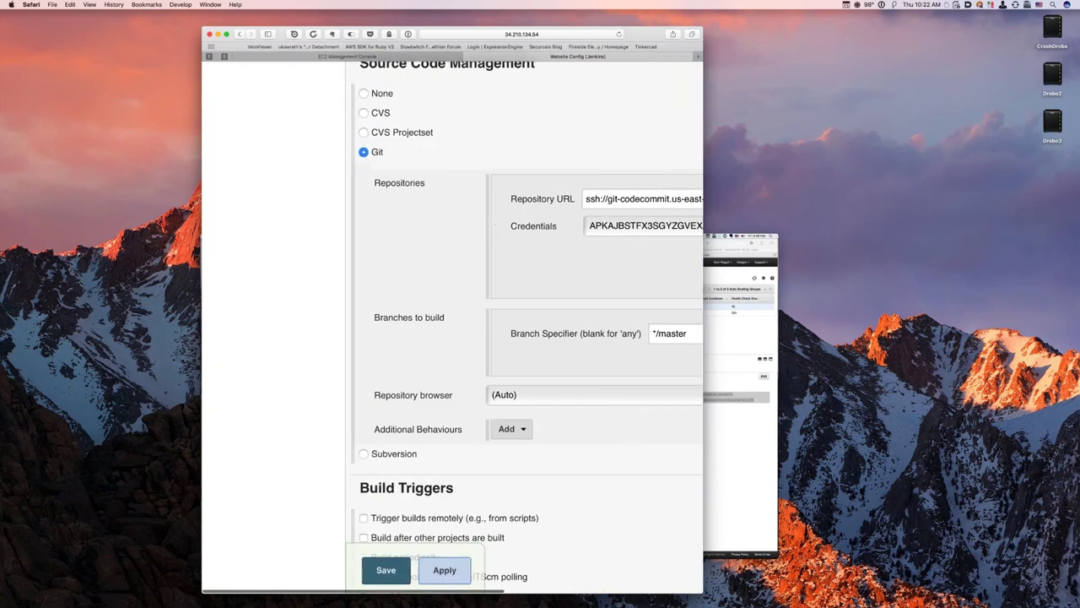
- Examine the project's build environment, Packer JSON template, additional parameters, post build task script and downstream build trigger
scroll(615, 308, down, 10)
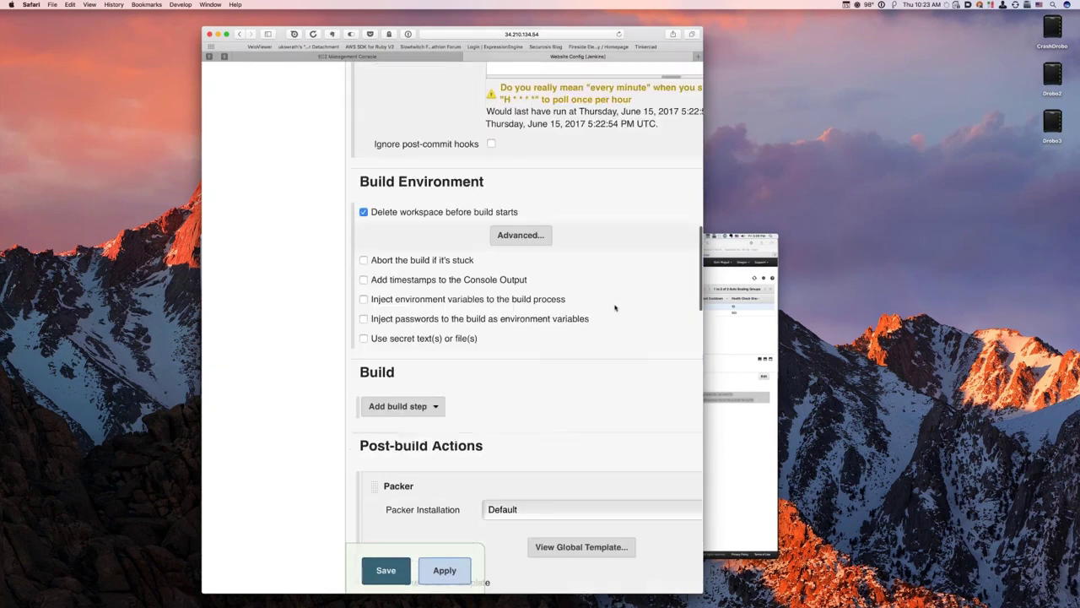
scroll(616, 308, down, 12)
scroll(615, 308, right, 4)
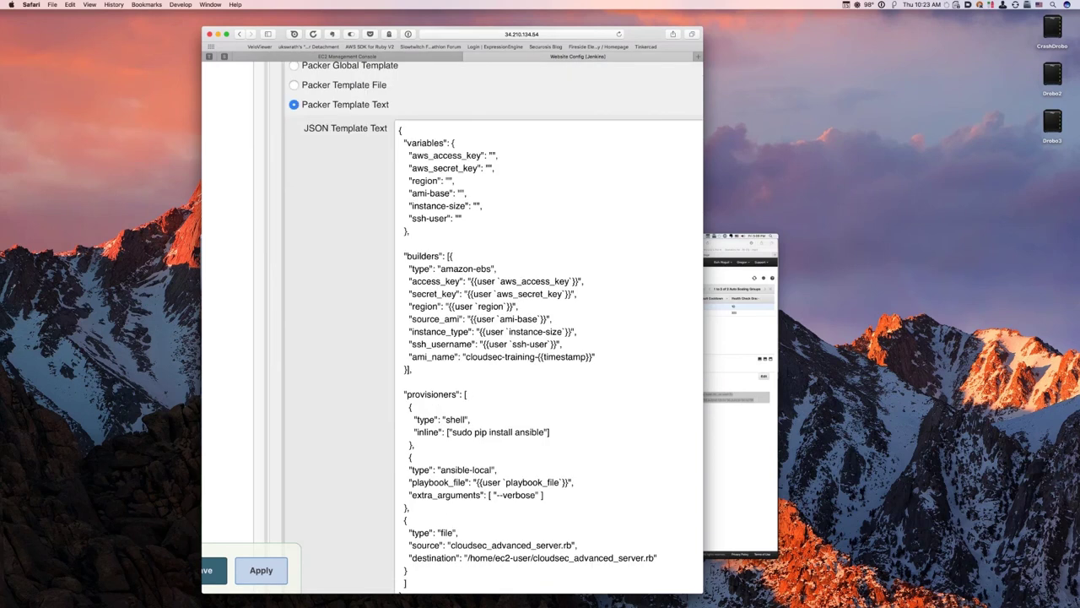
scroll(548, 338, down, 6)
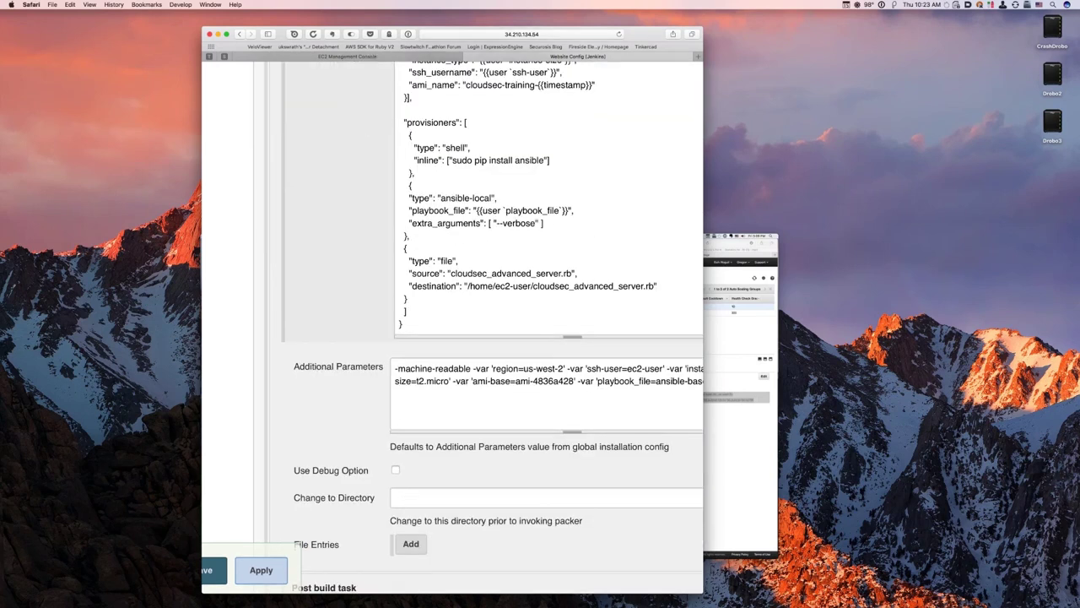
scroll(494, 329, down, 12)
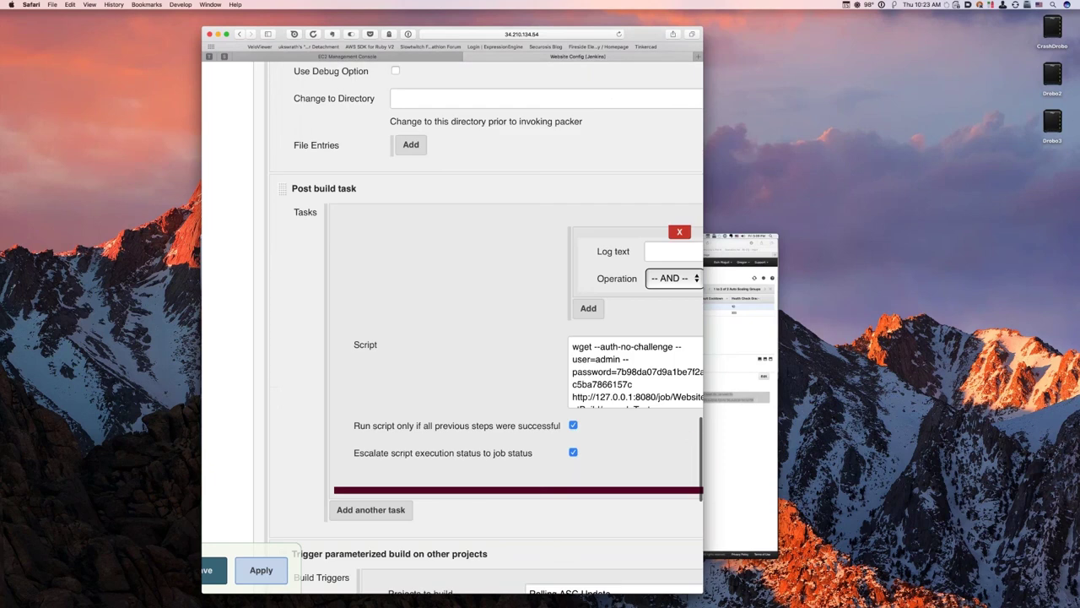
key(super+0)
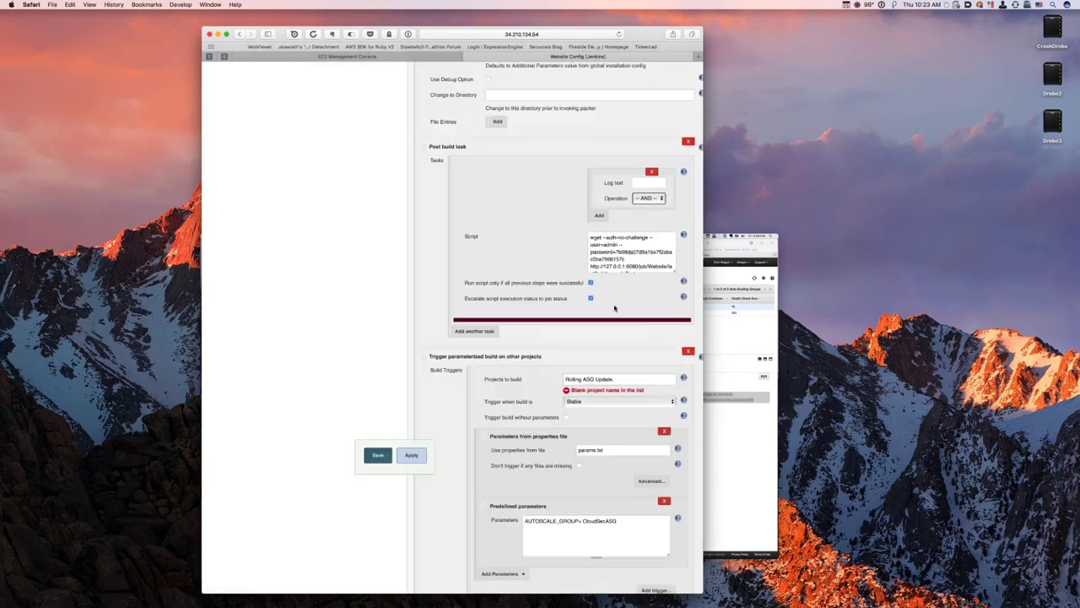
scroll(614, 308, up, 20)
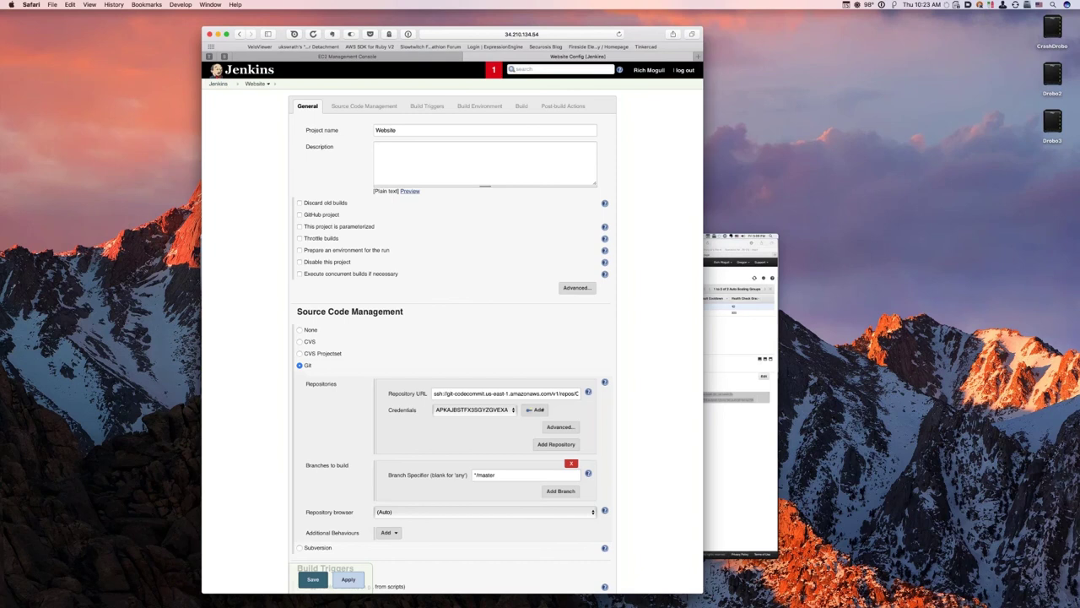
scroll(537, 409, down, 20)
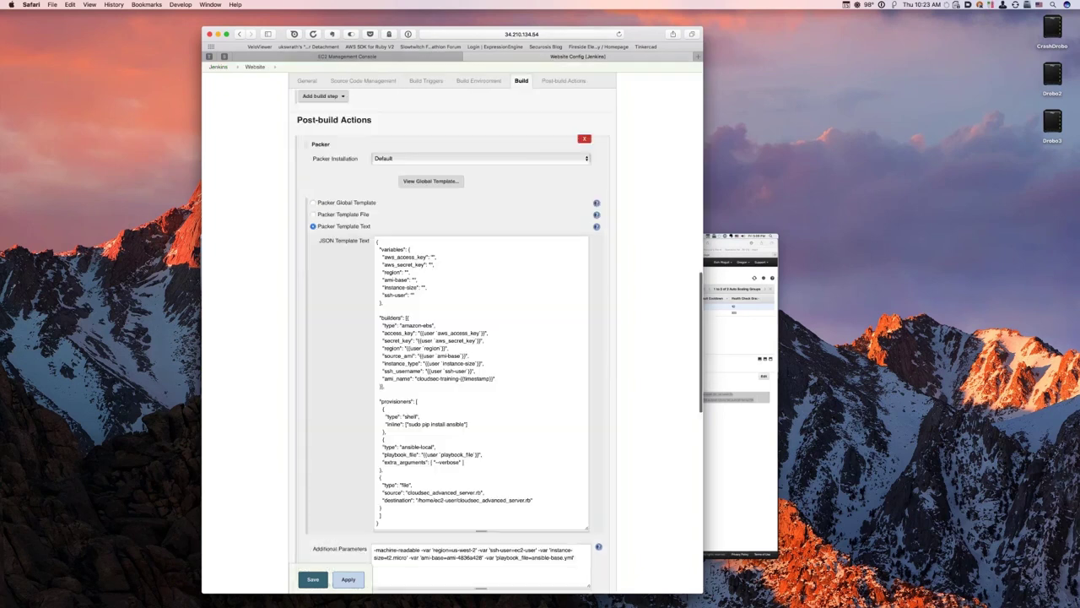
scroll(252, 86, up, 20)
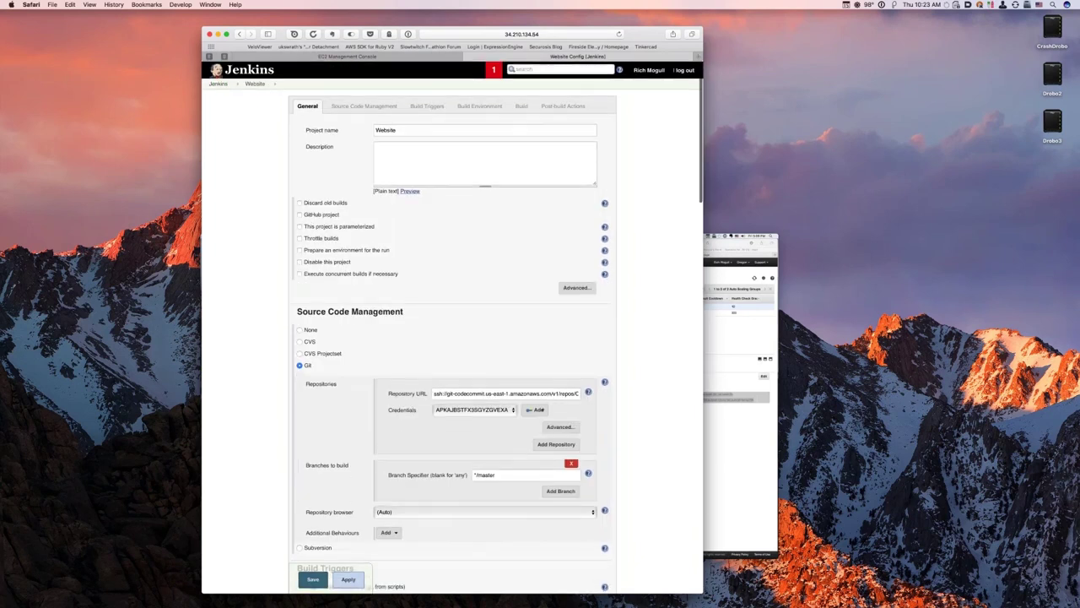
- Leave the configuration, open the console output of build #27 and examine its Packer and Ansible log
click(254, 85)
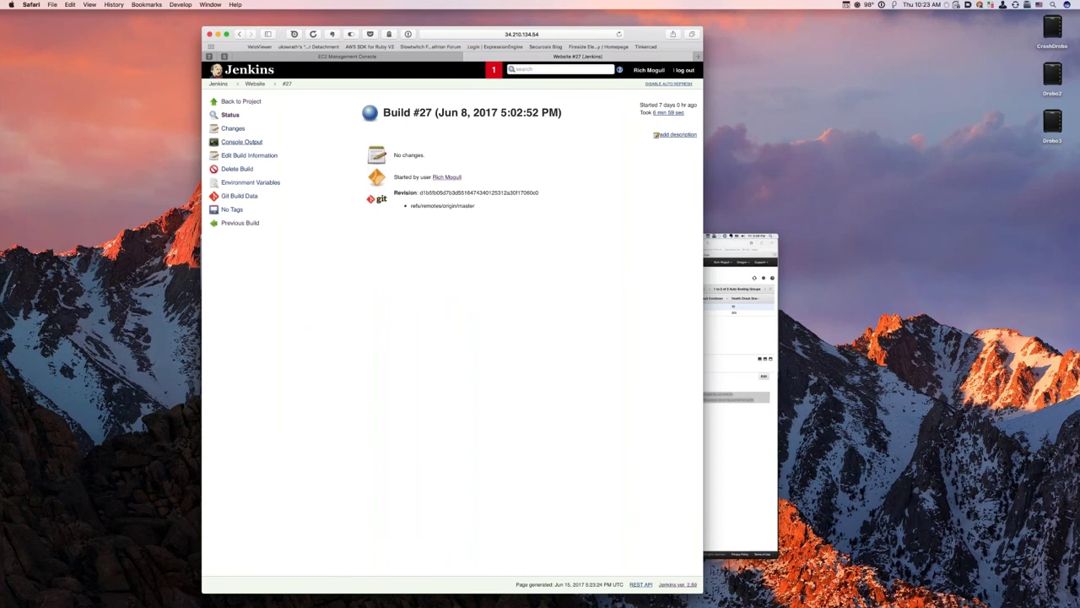
click(242, 142)
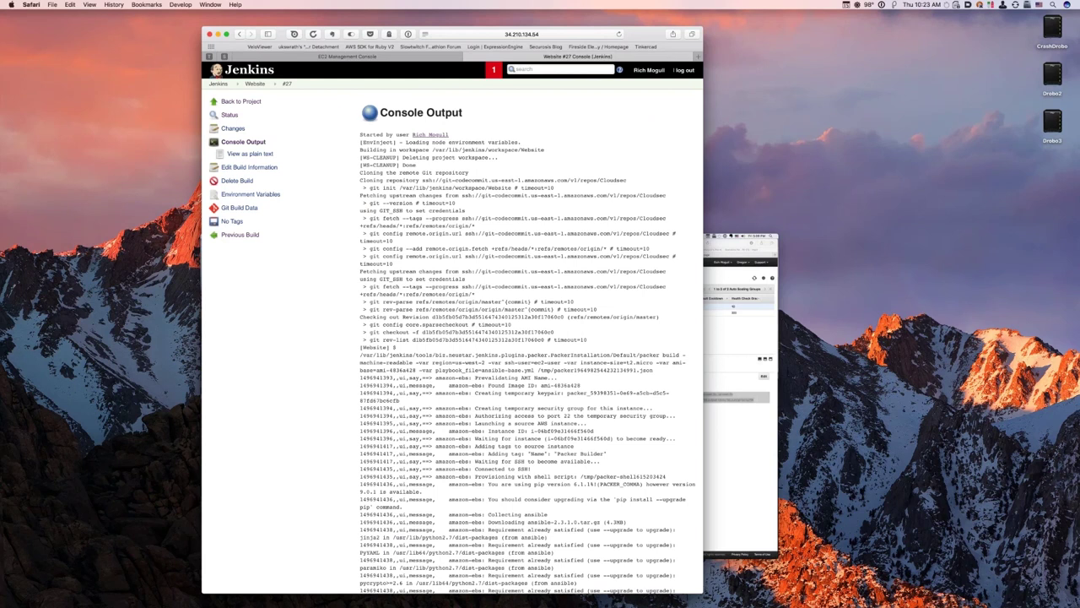
scroll(453, 354, down, 1)
scroll(453, 337, down, 5)
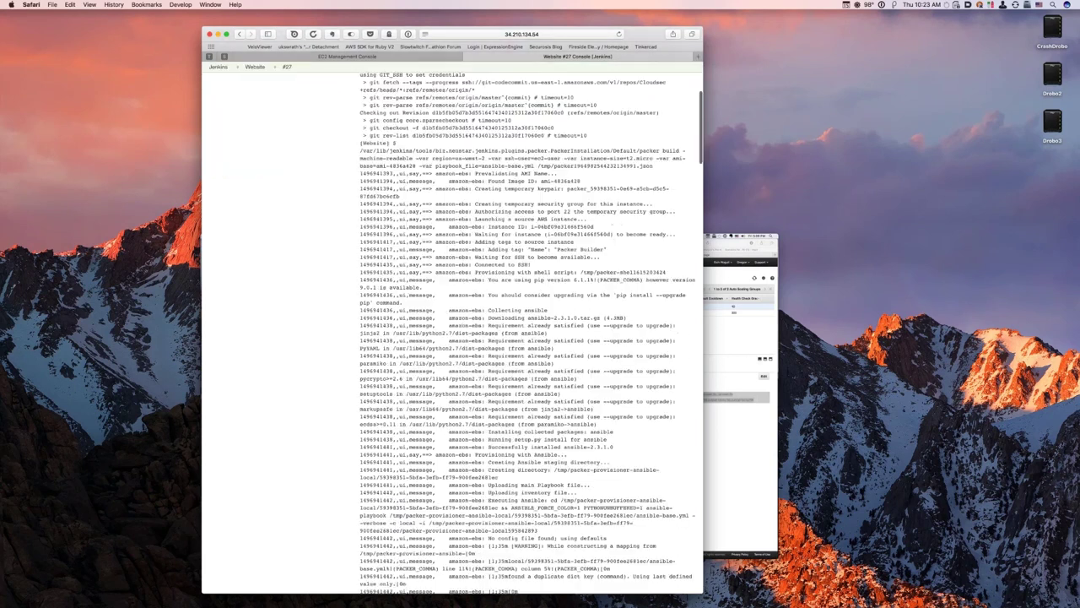
scroll(452, 338, down, 10)
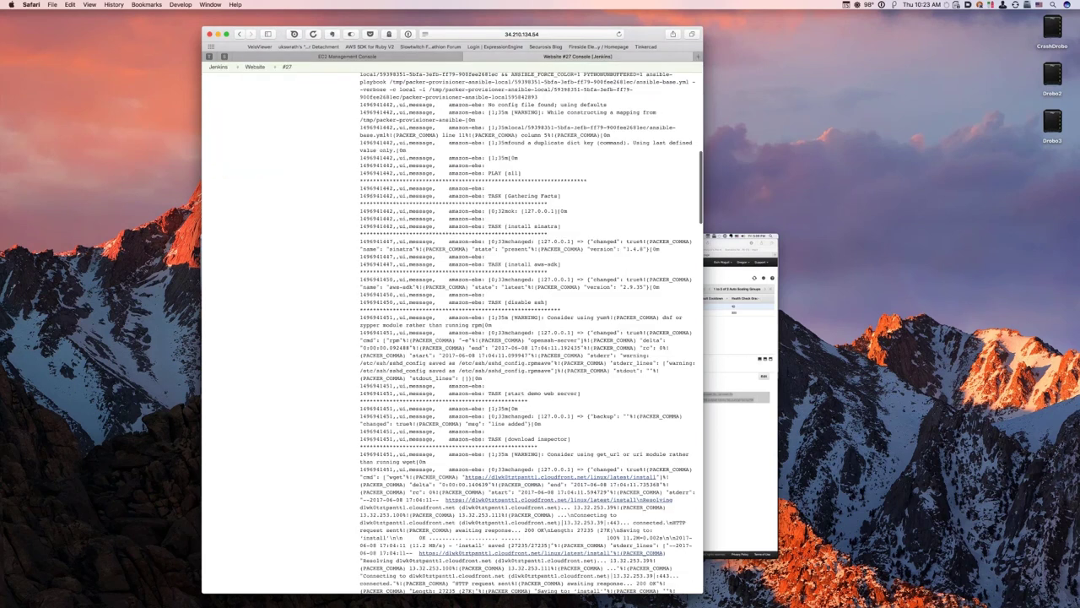
scroll(452, 338, down, 1)
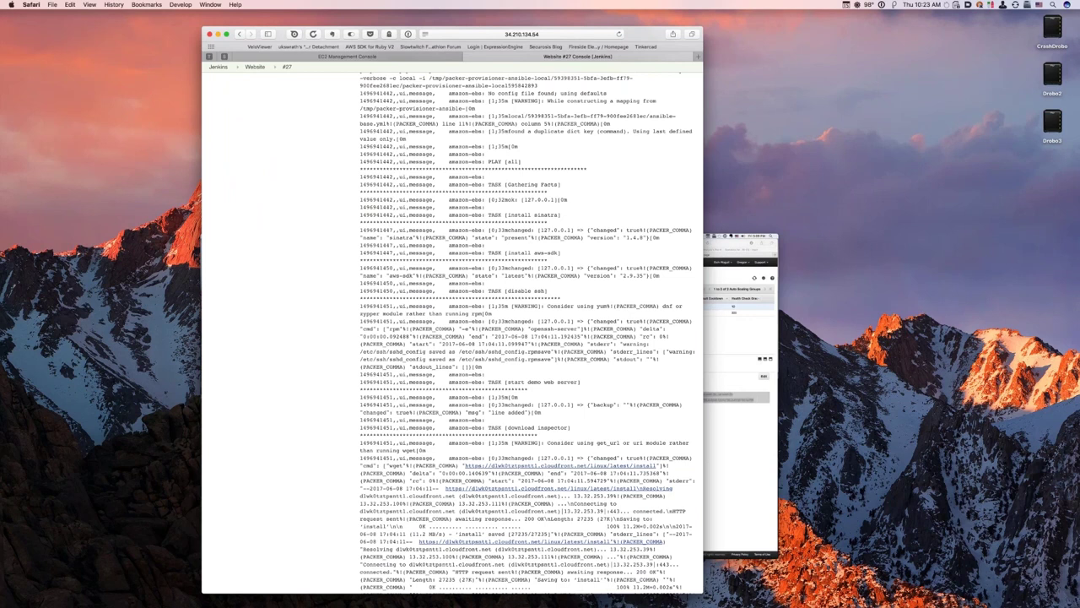
scroll(452, 338, down, 10)
scroll(528, 333, down, 10)
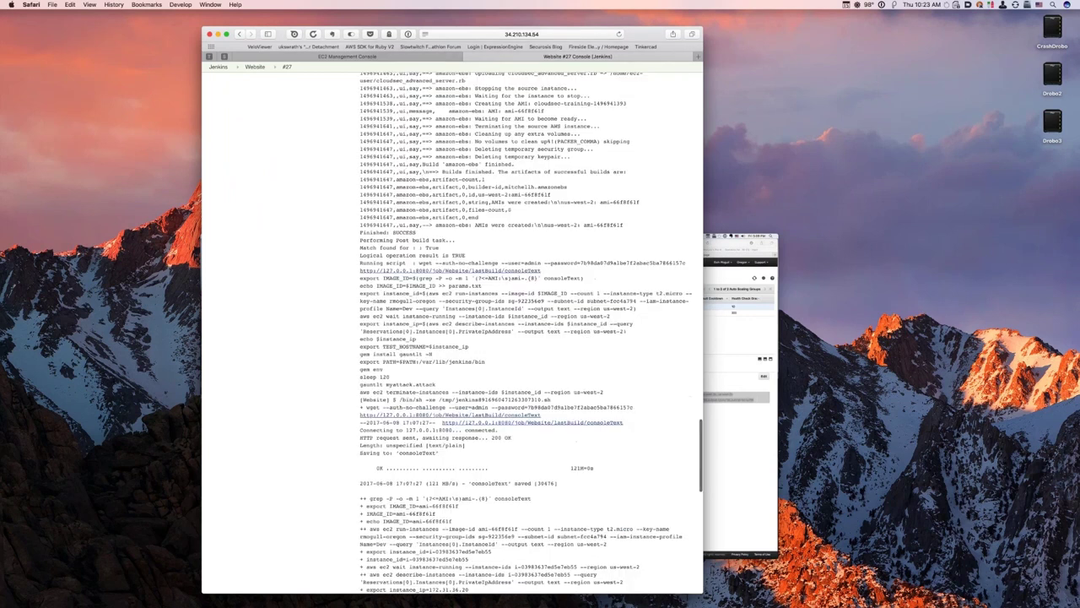
- Examine the post-build script commands in the console log, marking the gauntlt myattack.attack line
scroll(436, 409, up, 5)
scroll(452, 329, down, 3)
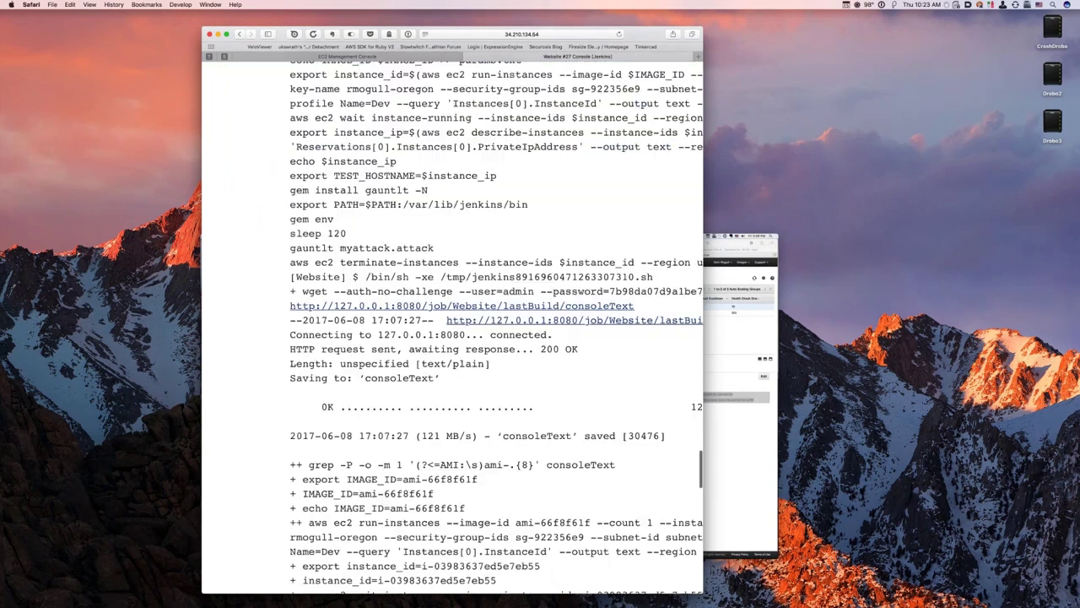
scroll(473, 321, up, 2)
drag(290, 304, 481, 312)
click(450, 305)
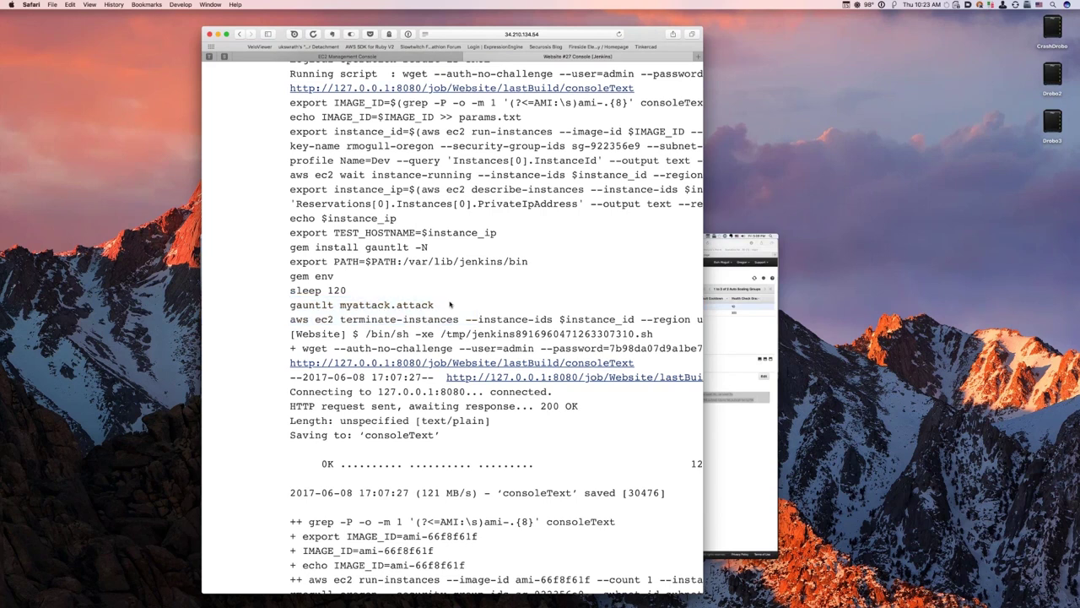
scroll(449, 304, down, 1)
scroll(450, 305, down, 4)
scroll(449, 304, right, 2)
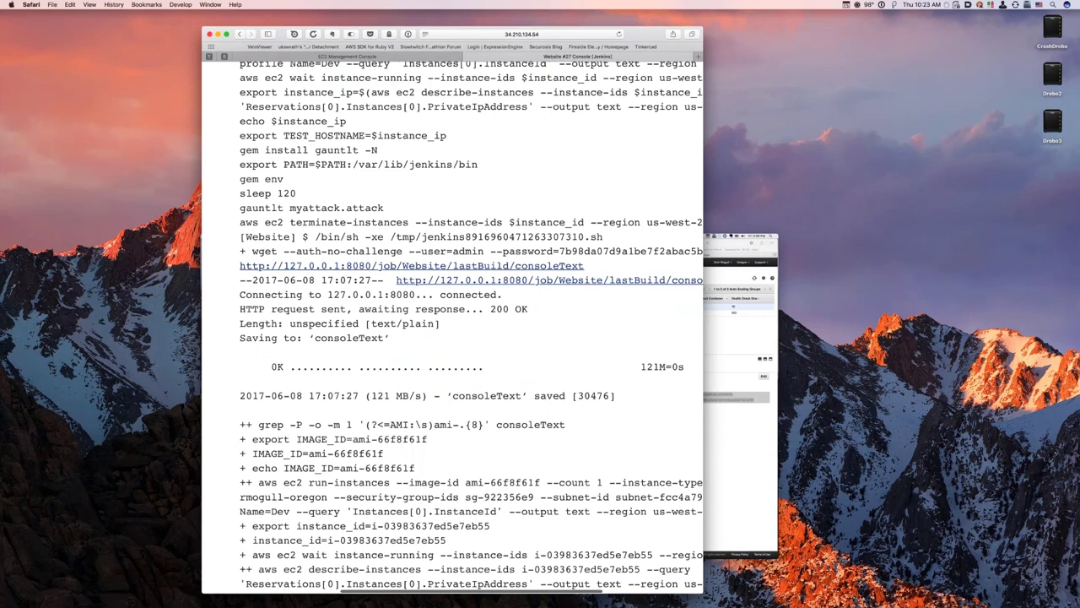
- Examine the gauntlt nmap attack output, highlighting the environment variables and profile block and the nmap -p 4567 command
scroll(449, 304, down, 20)
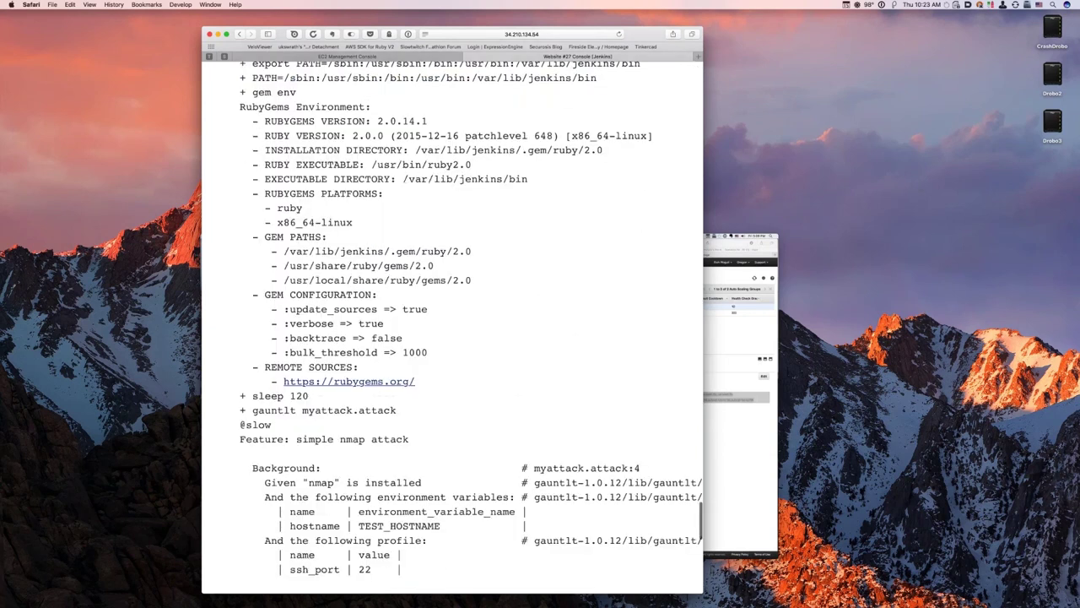
scroll(403, 290, down, 8)
drag(404, 289, 242, 228)
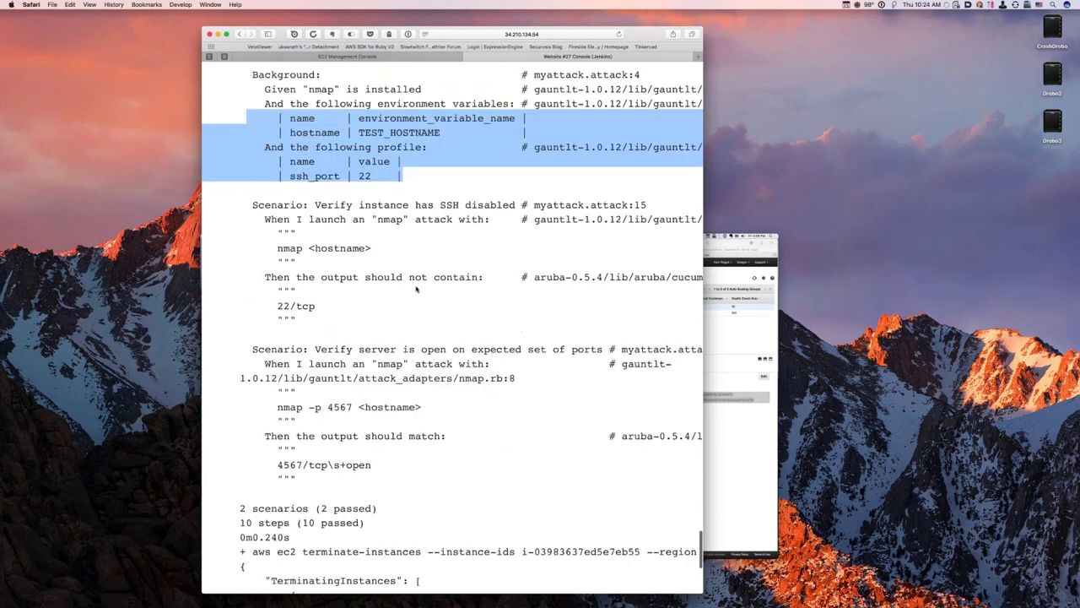
drag(297, 335, 251, 308)
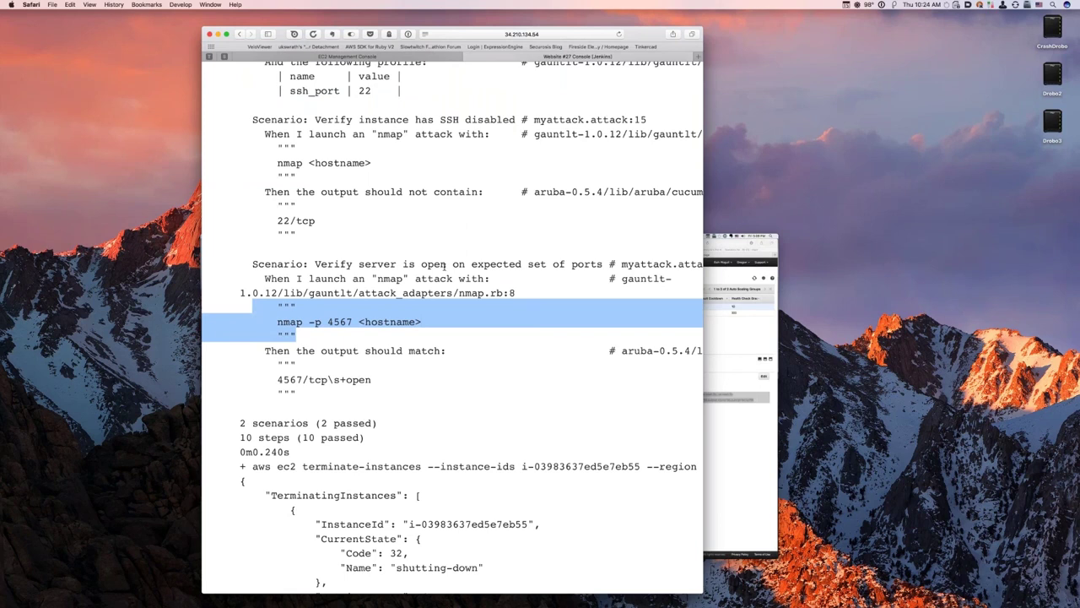
key(super+minus)
key(super+minus)
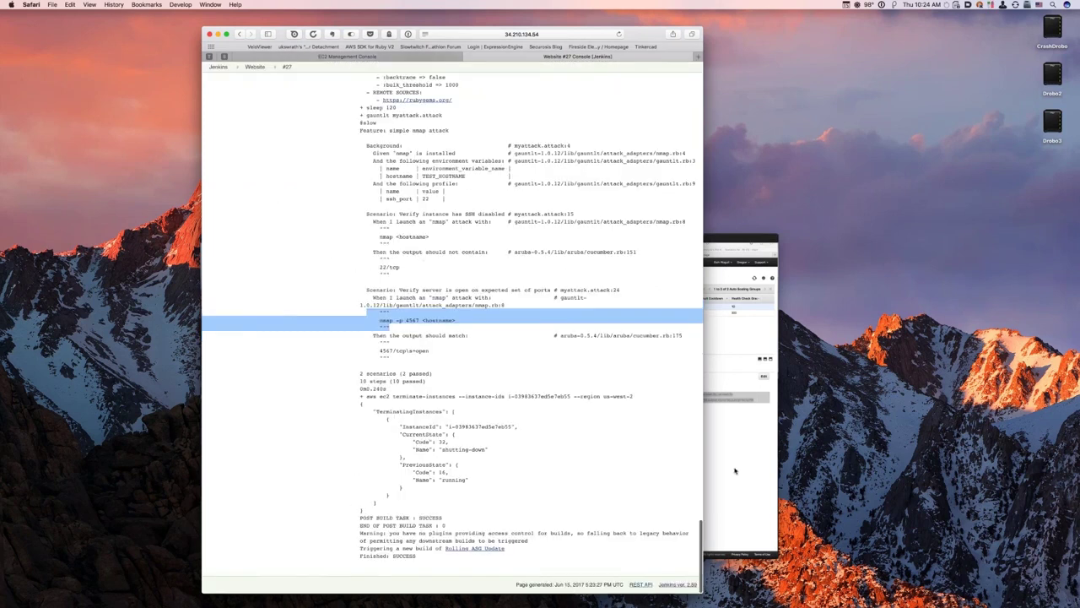
- Switch to QuickTime Player, enlarge the Patch Immutable Short.mp4 window and start playing the video
click(734, 471)
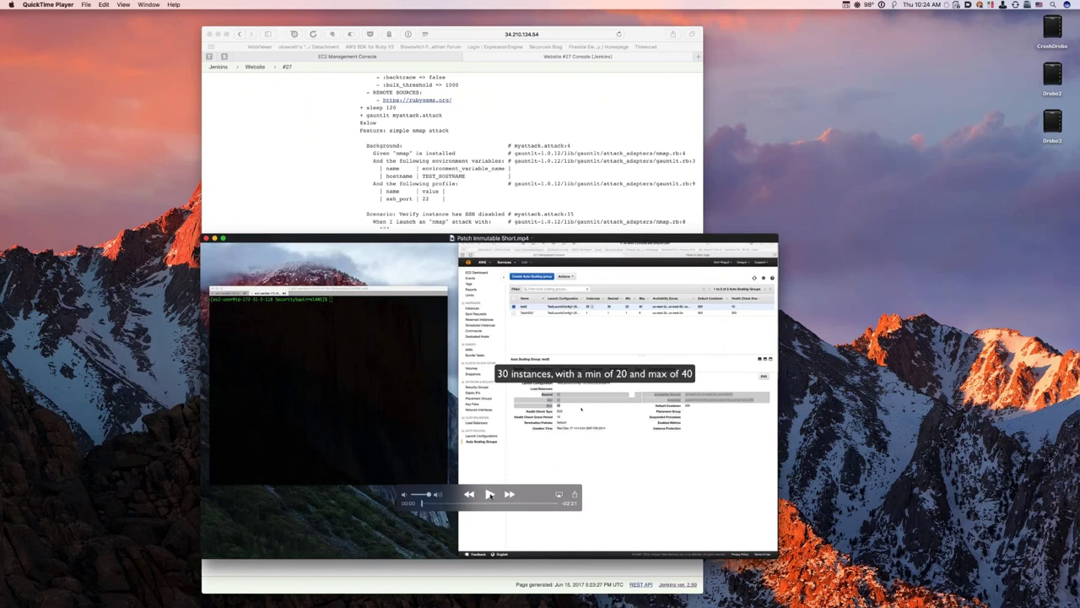
mouse_move(312, 259)
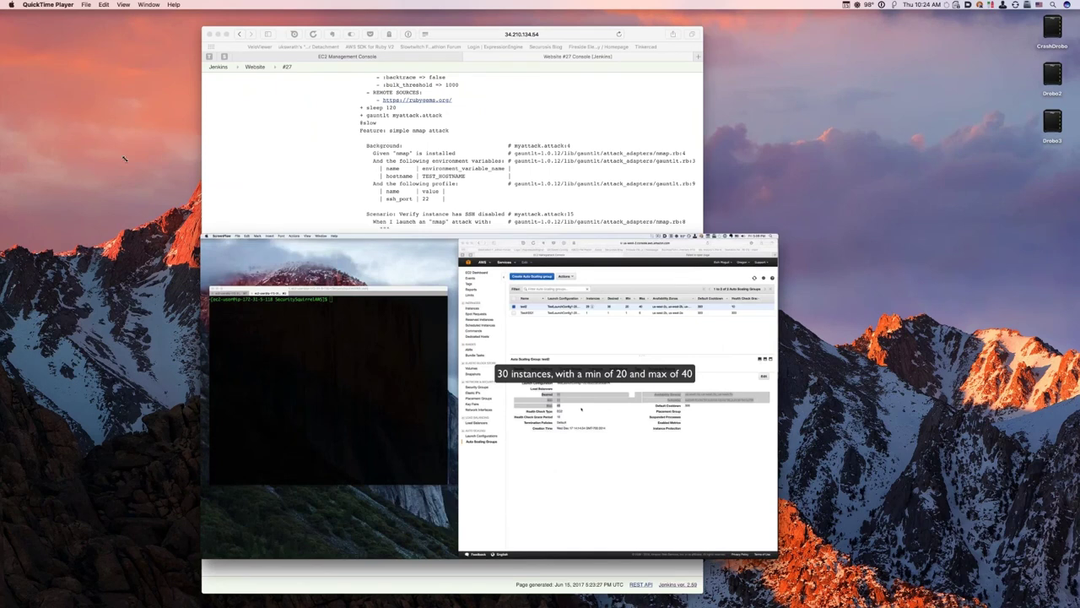
drag(124, 159, 123, 151)
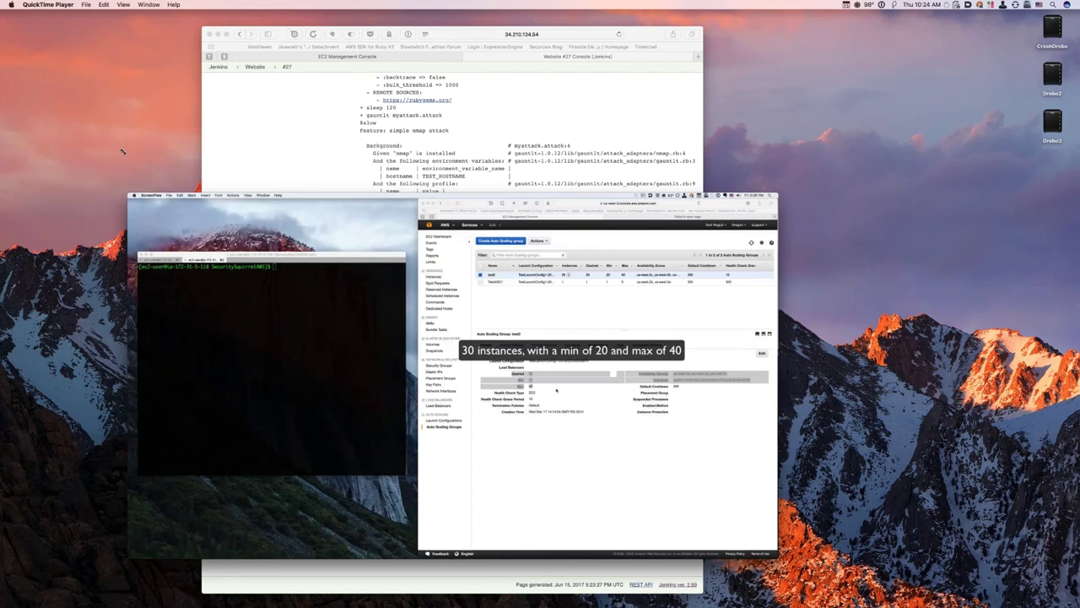
mouse_move(414, 480)
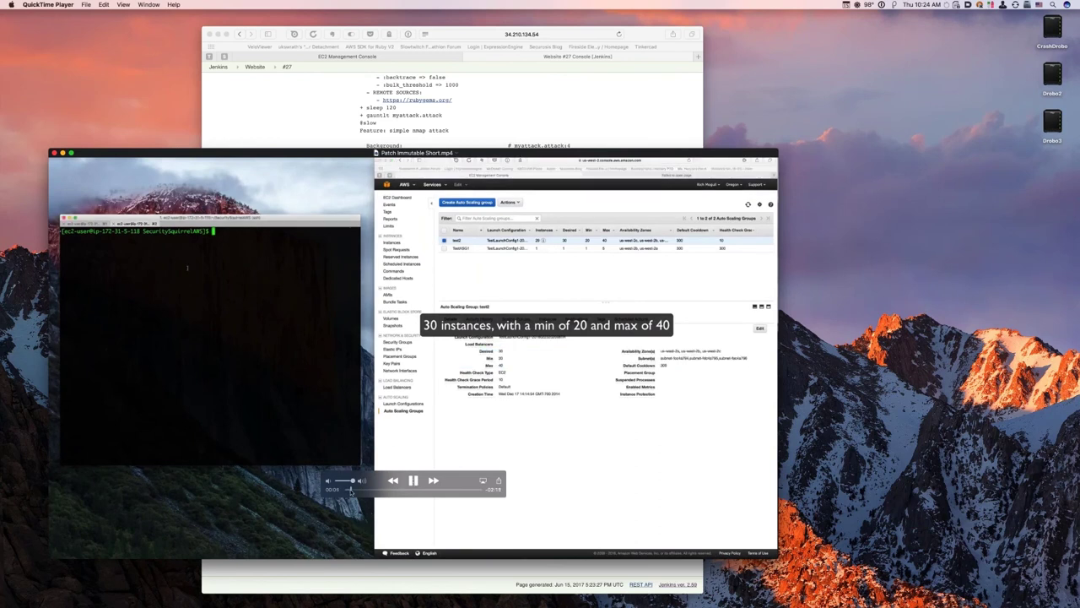
- Skip through the patching video, playing the parts on the rolling update from unpatched to patched instances
drag(351, 491, 366, 492)
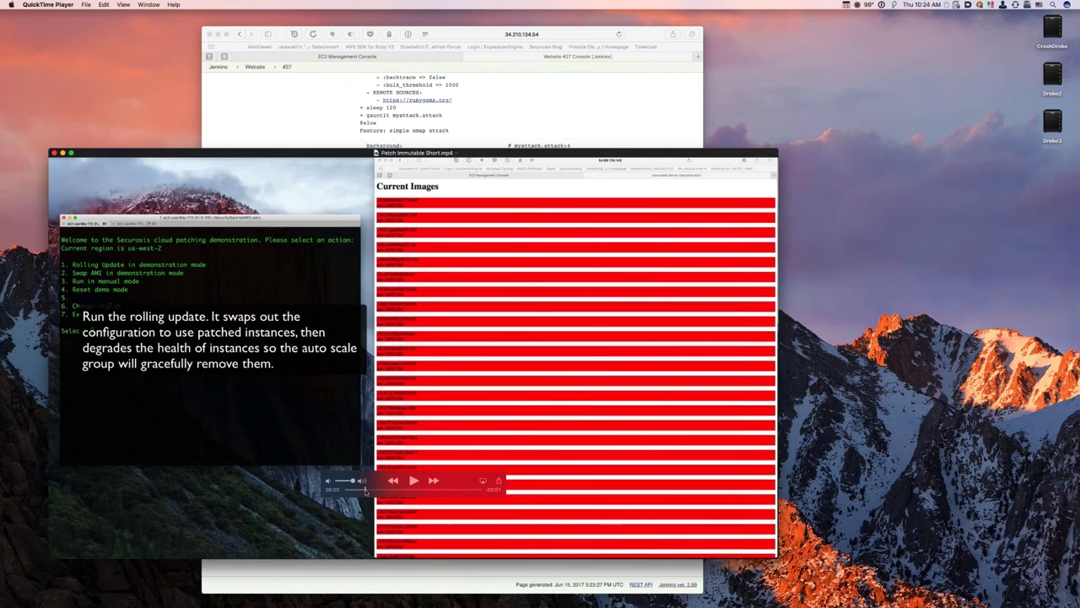
key(space)
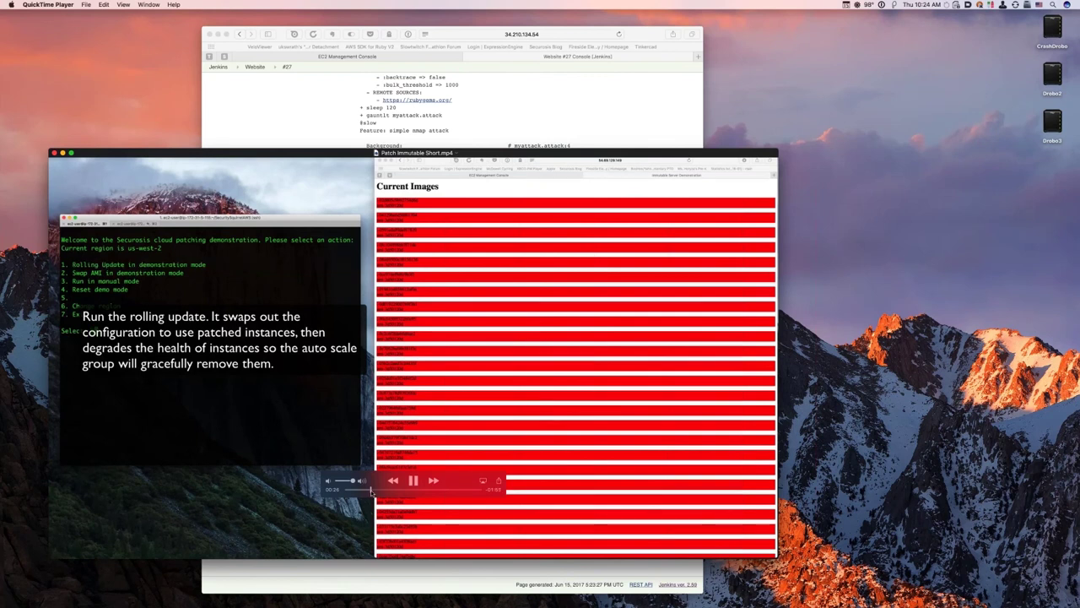
key(space)
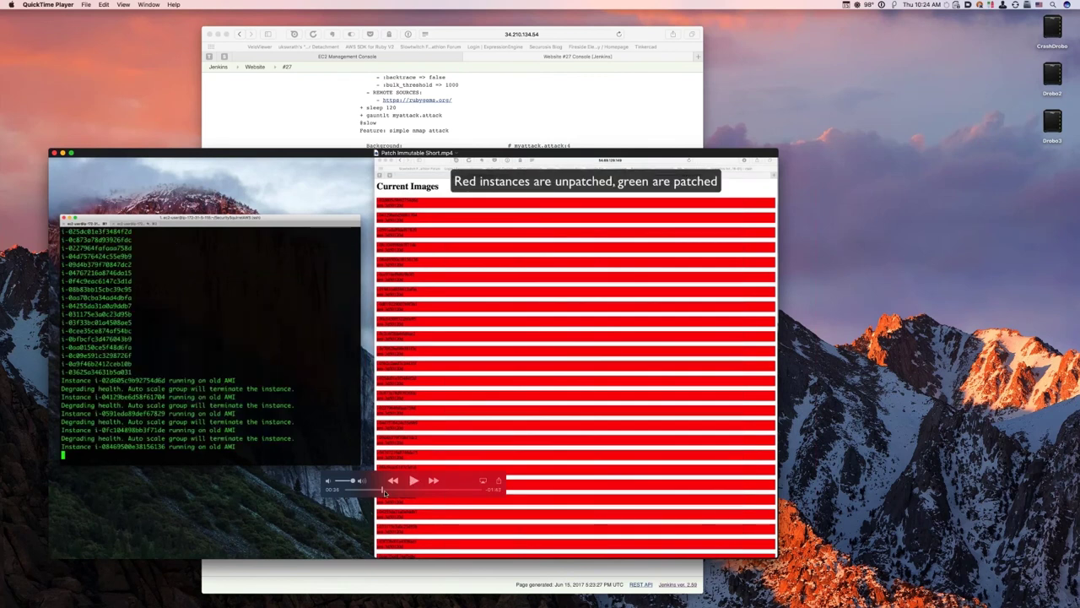
drag(384, 492, 399, 493)
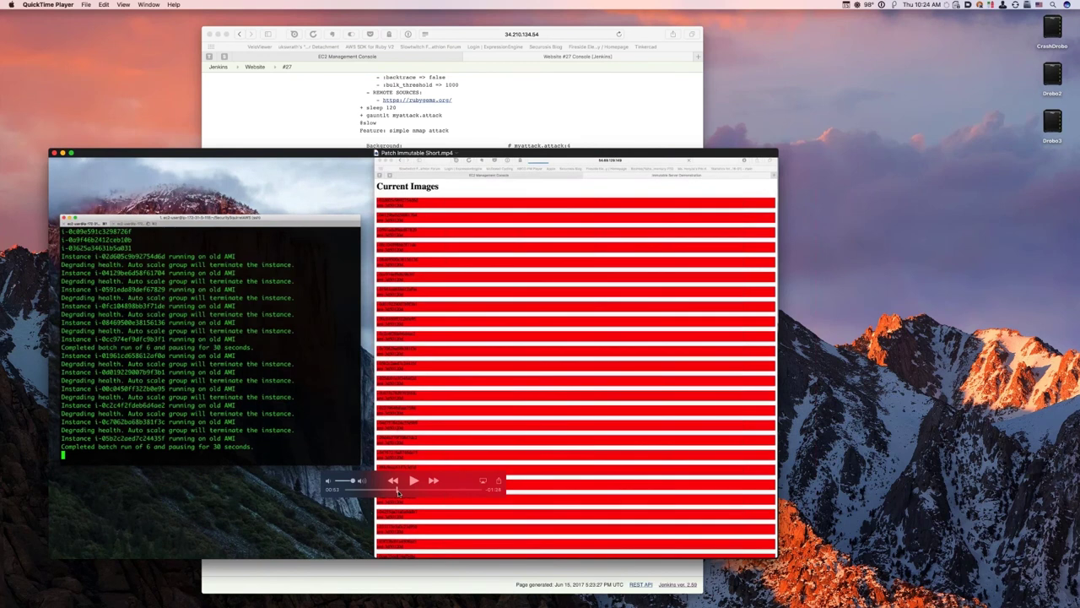
key(space)
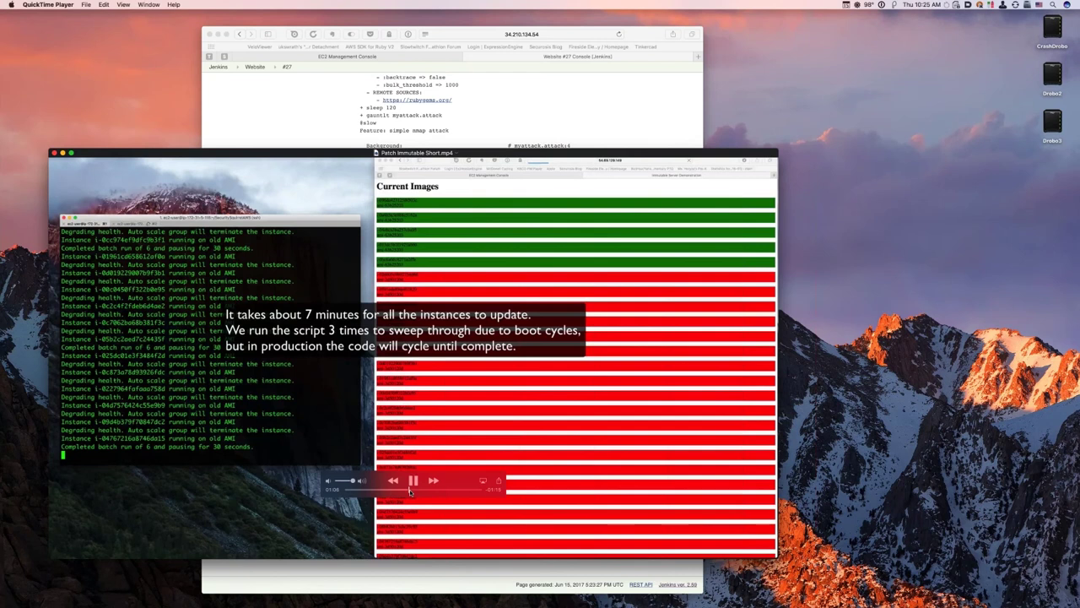
drag(418, 489, 461, 491)
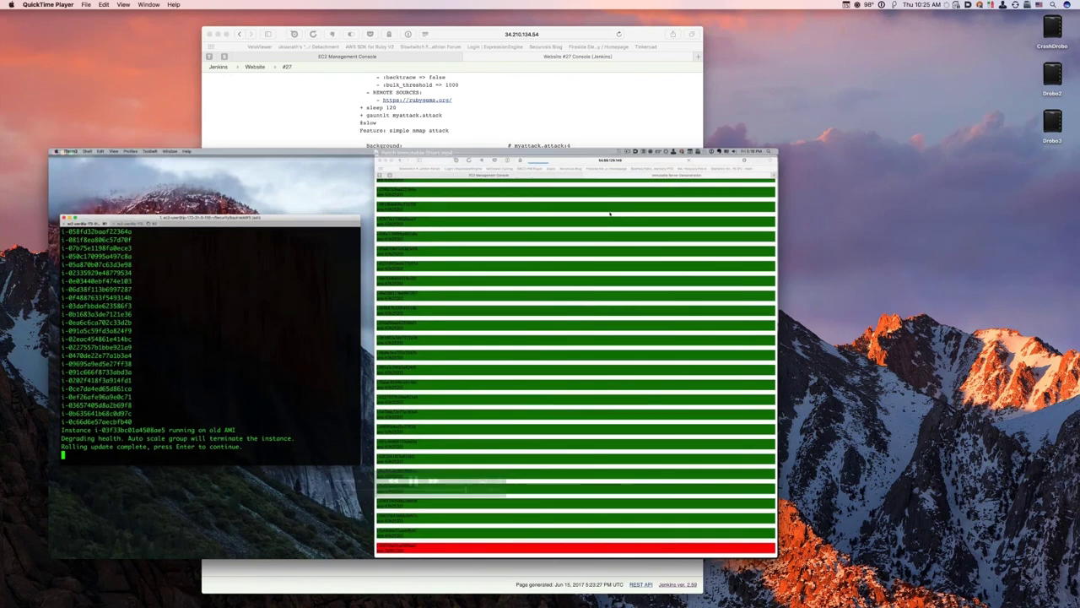
mouse_move(569, 242)
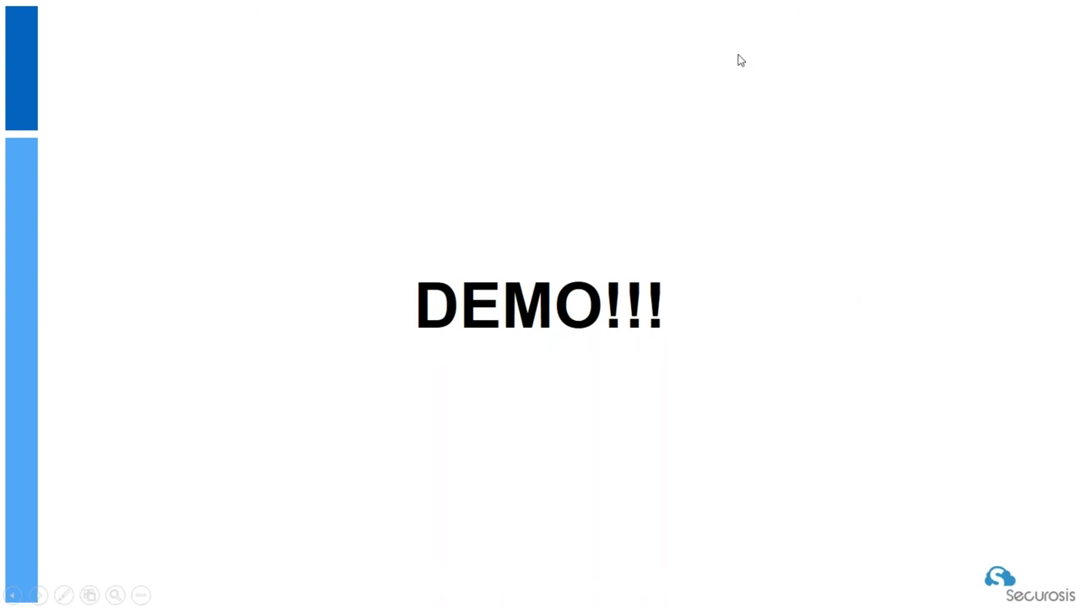
click(841, 280)
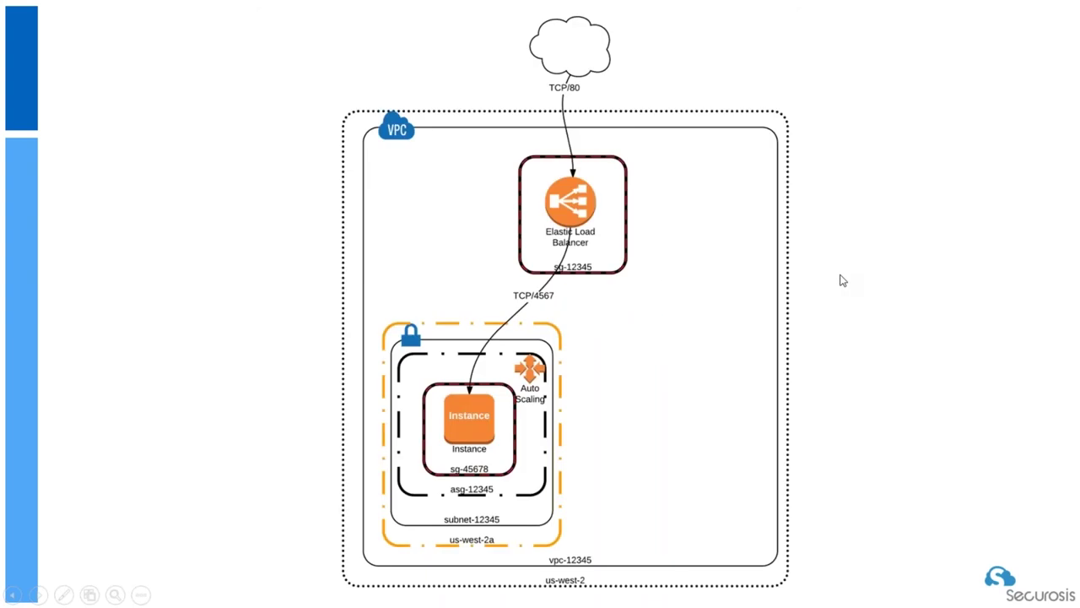